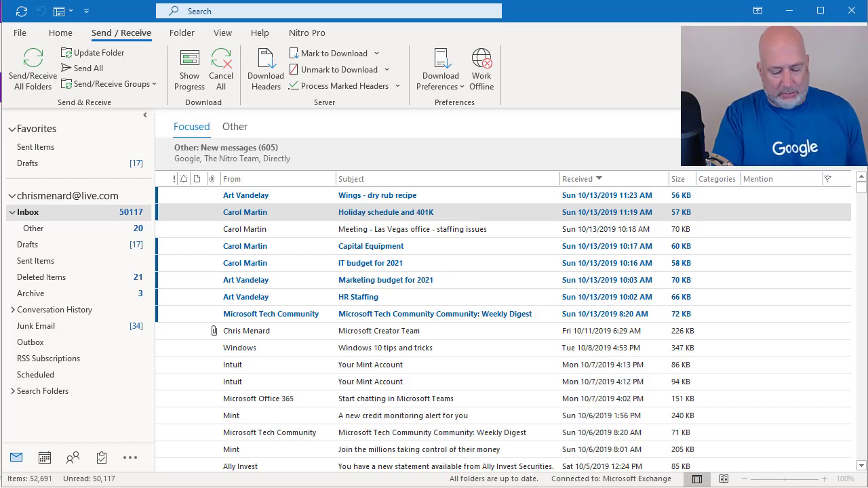
Bring up the Windows task switcher over the desktop Outlook inbox
key(alt+Tab)
key(alt+Tab)
key(alt+Tab)
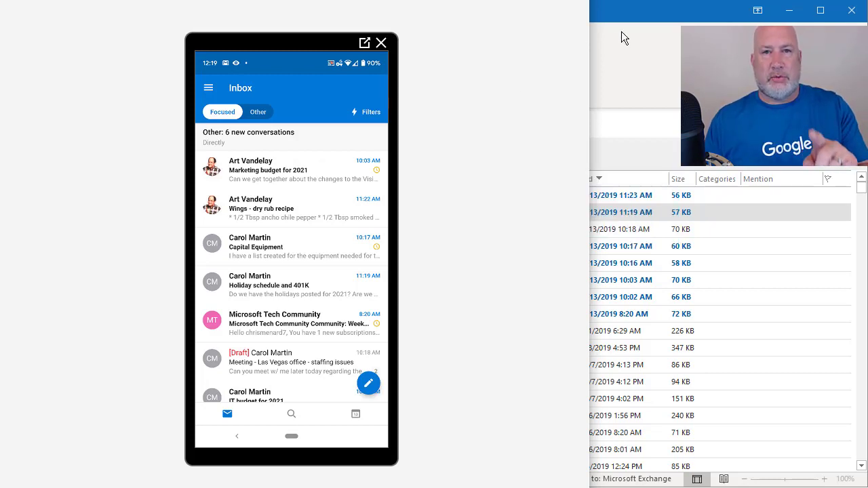
View the Office Account page with Outlook's version details, then return to the inbox
click(641, 15)
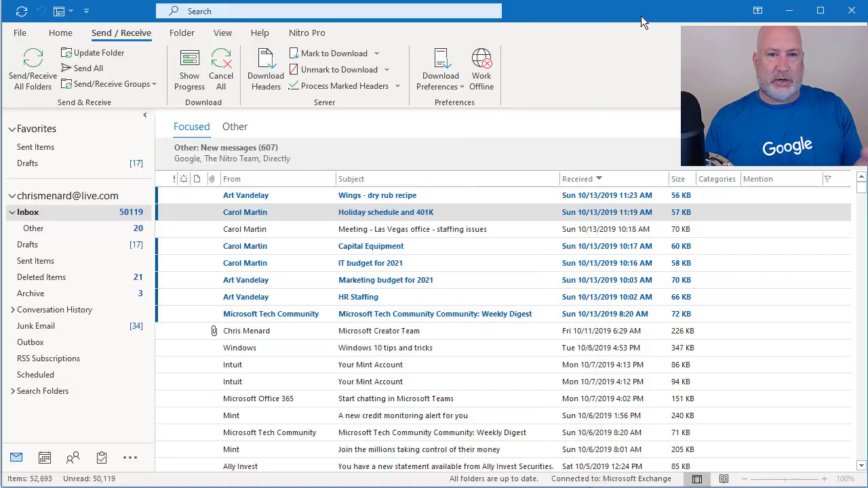
click(21, 34)
click(56, 217)
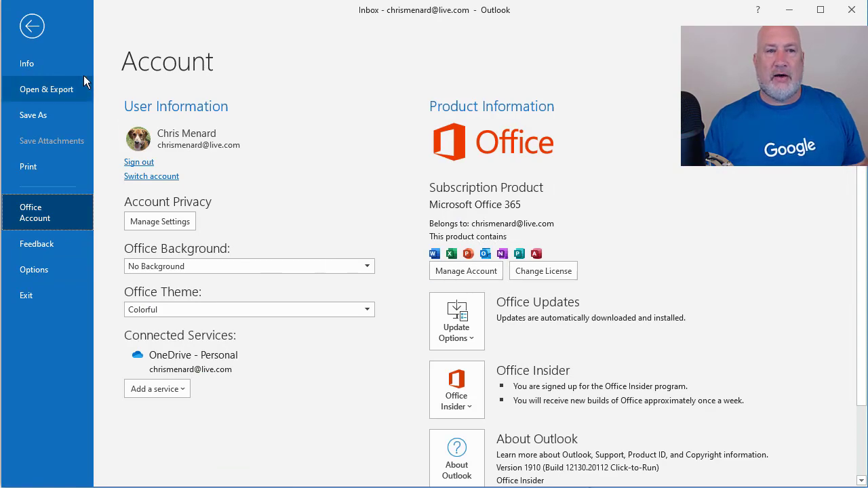
click(27, 31)
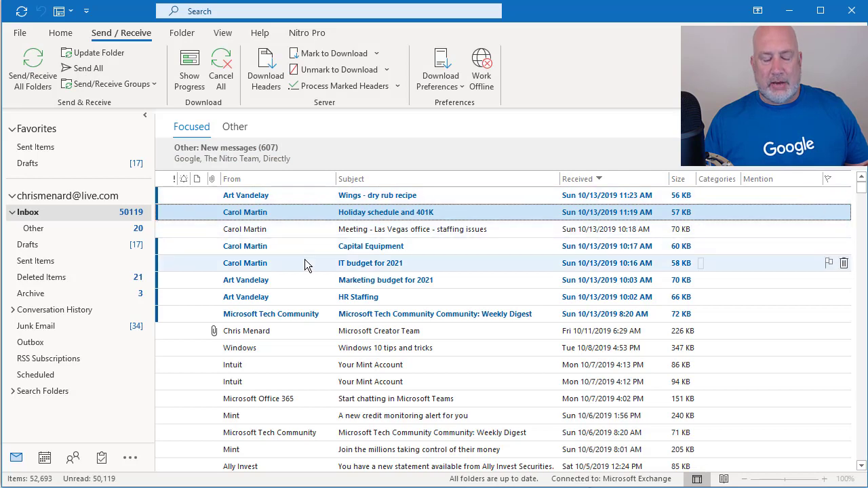
Switch to the mirrored phone and scroll down its Outlook inbox conversation list
key(alt+Tab)
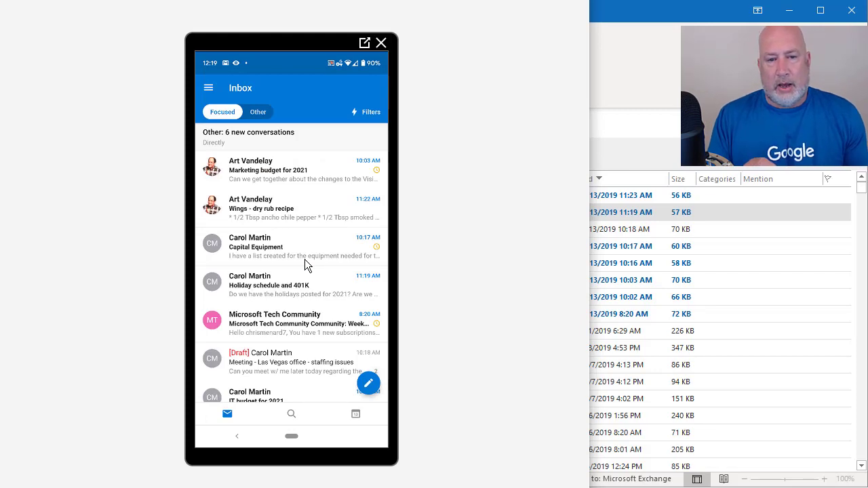
scroll(305, 264, down, 1)
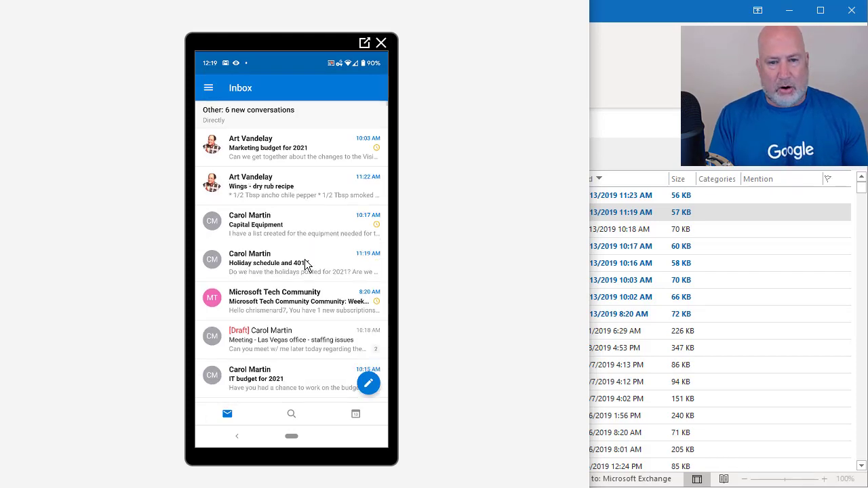
scroll(306, 264, down, 4)
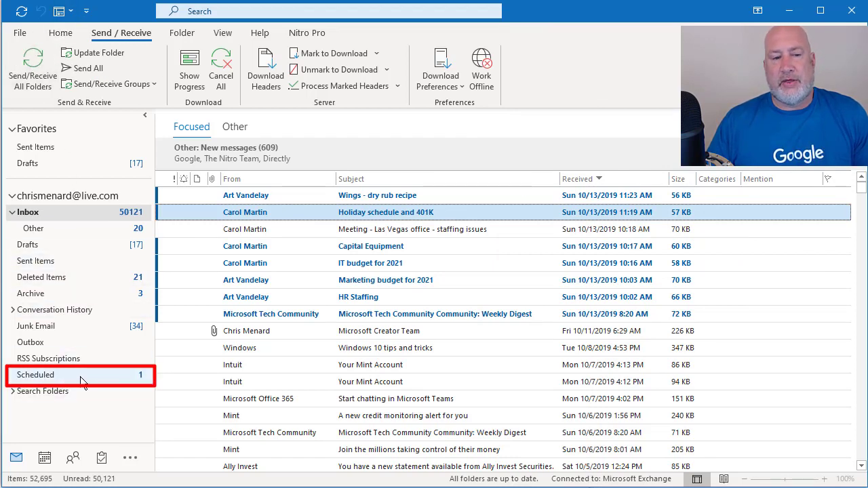
Open desktop Outlook's Scheduled folder showing the 'IT budget for 2021' email
click(88, 375)
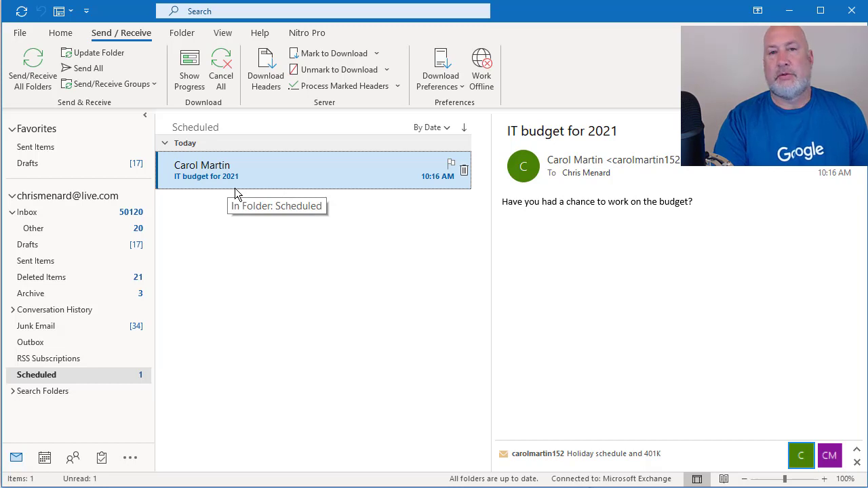
Switch to the mirrored phone to view its Scheduled folder
key(alt+Tab)
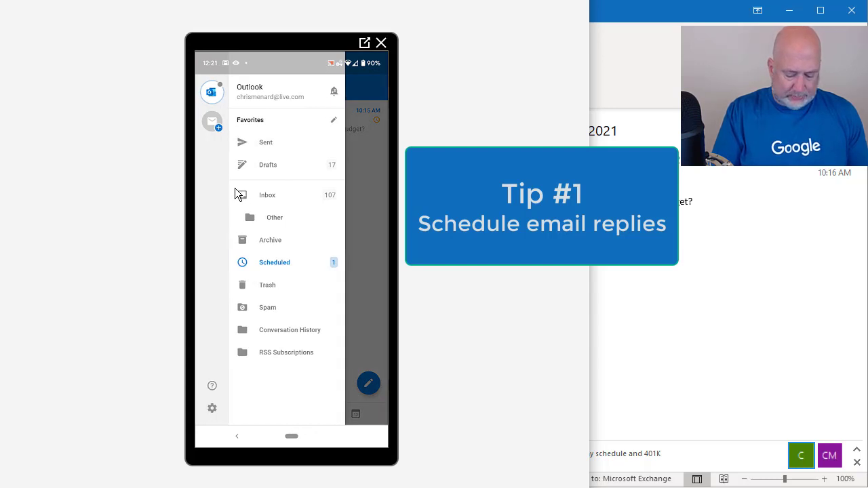
Return to the phone inbox, open 'Marketing budget for 2021' and expand its recipient and date details
click(237, 194)
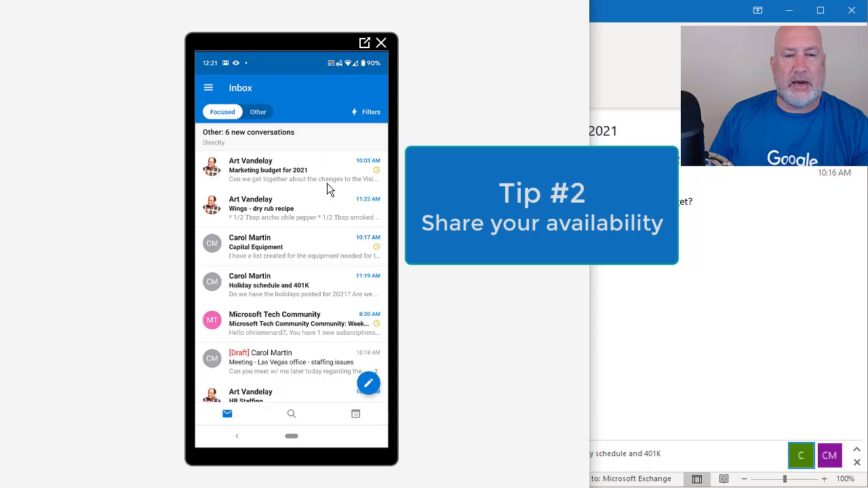
click(324, 185)
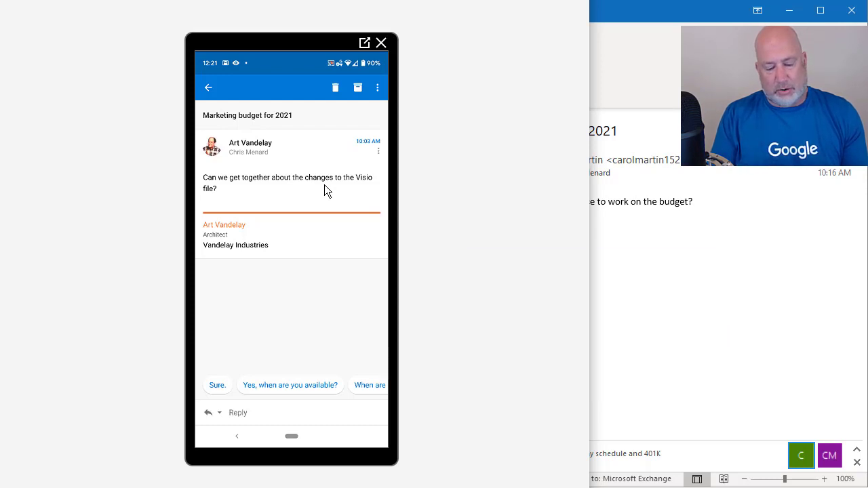
click(325, 185)
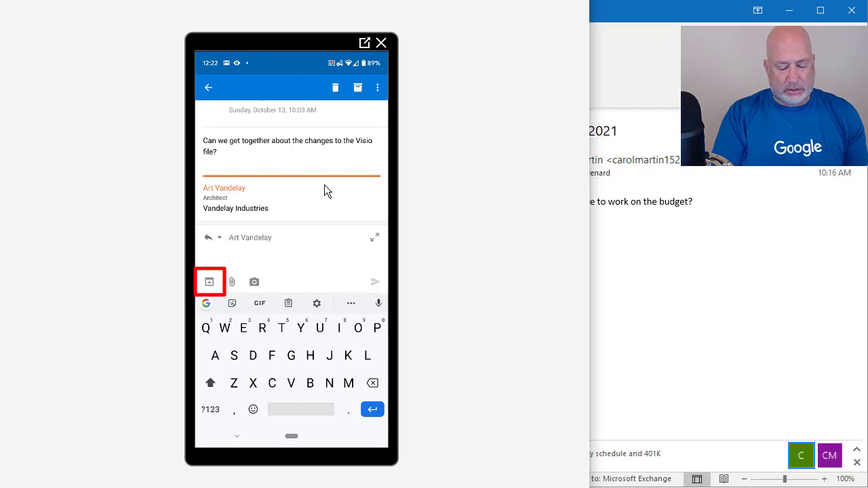
Show Sunday, October 13, 2019 in desktop Outlook's Calendar day view and scroll through its events
key(alt+Tab)
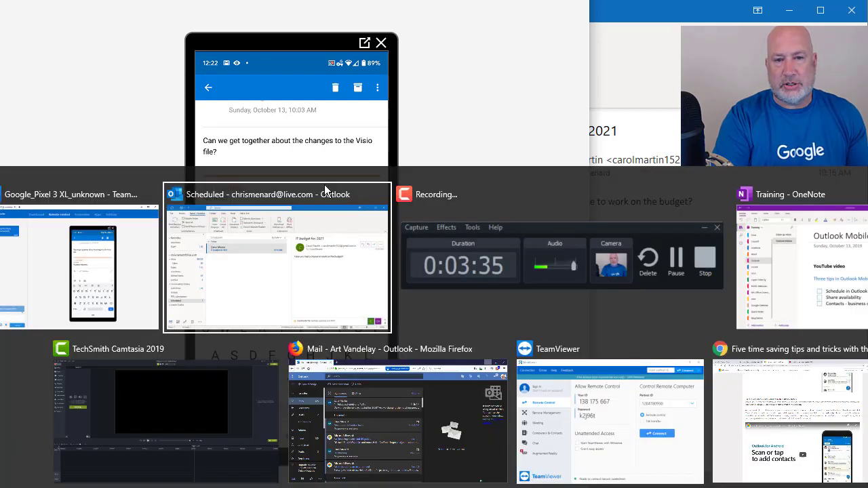
click(325, 191)
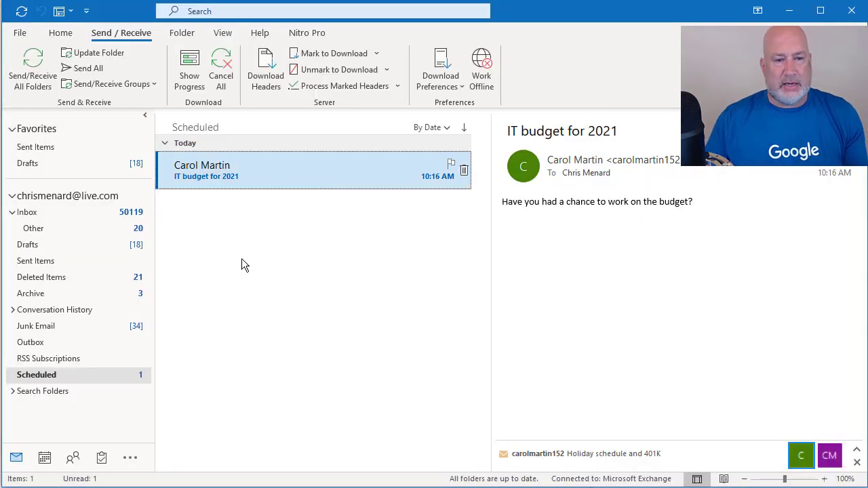
click(31, 213)
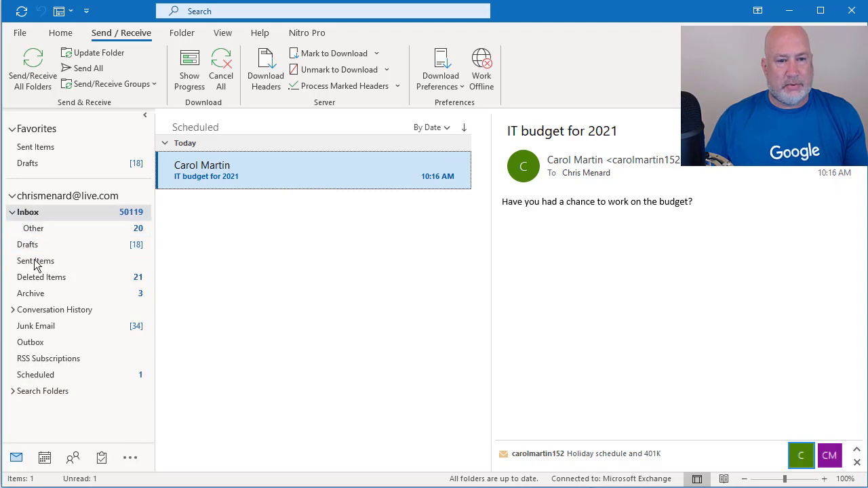
click(45, 458)
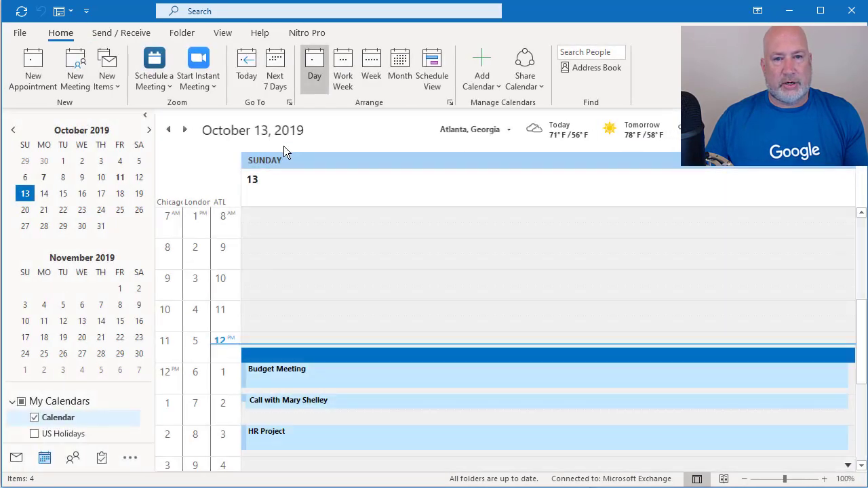
scroll(386, 231, down, 3)
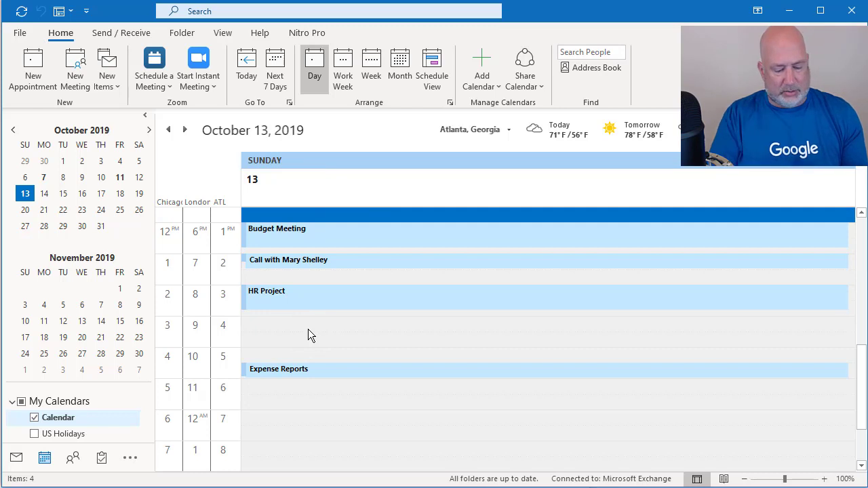
Switch to the mirrored phone to send the availability reply for October 13, 2019
key(alt+Tab)
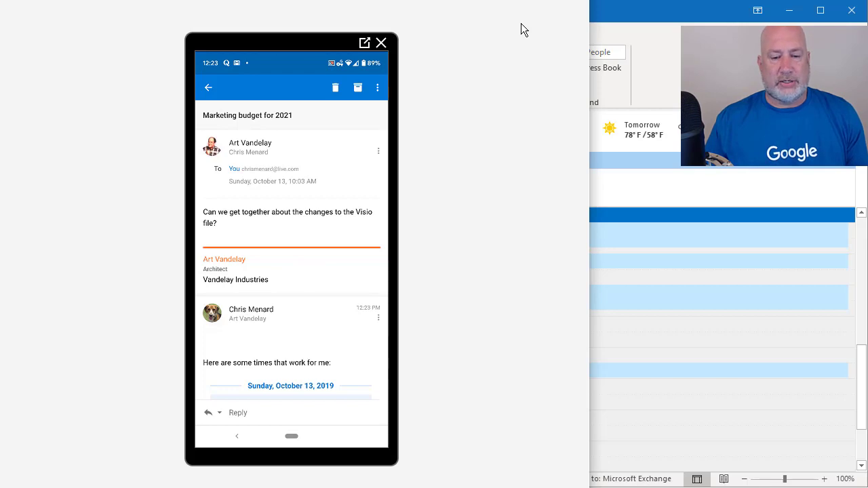
Reload Outlook.com and pop out the widened 'Marketing budget for 2021' reply with the 2:30 and 4:00 PM slots
key(alt+Tab)
key(alt+Tab)
key(alt+Tab)
key(alt+Tab)
key(alt+Tab)
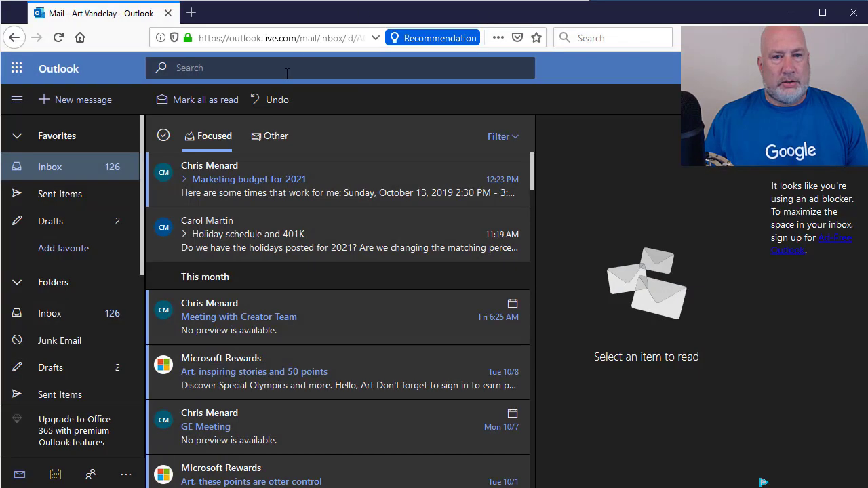
click(57, 39)
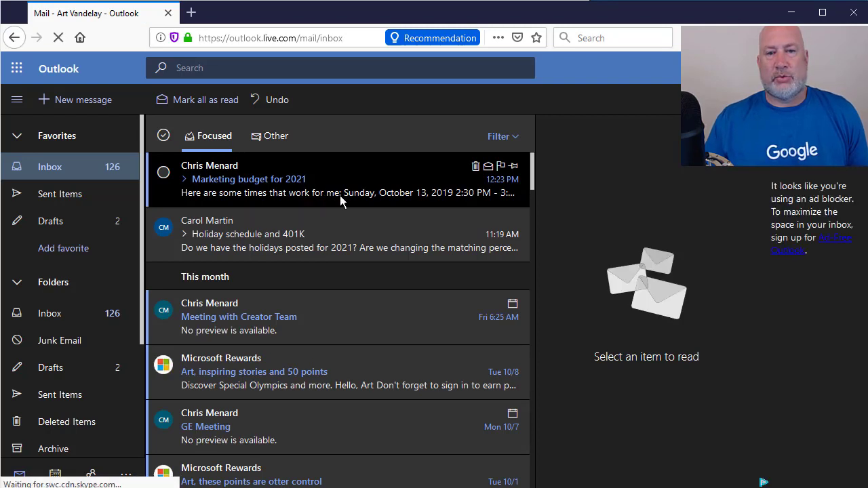
click(279, 185)
double_click(279, 183)
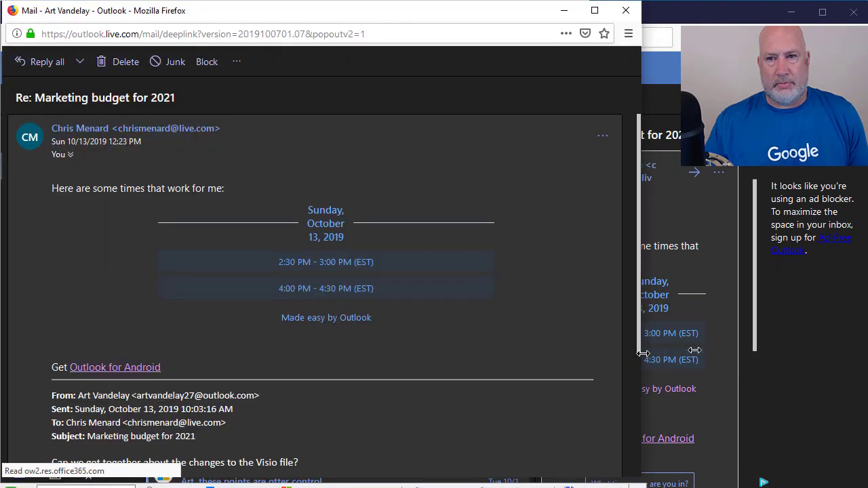
drag(641, 354, 850, 352)
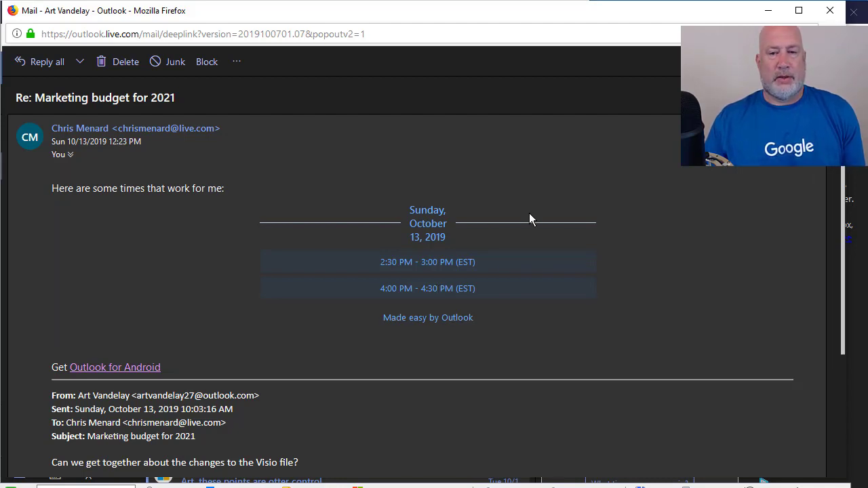
key(alt+Tab)
key(alt+Tab)
key(alt+Tab)
key(alt+Tab)
key(alt+Tab)
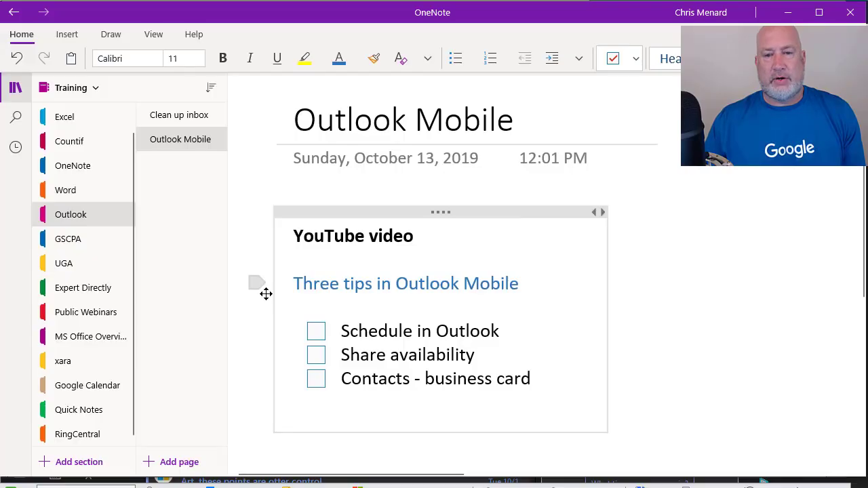
Tick 'Schedule in Outlook' and 'Share availability' on the OneNote Outlook Mobile checklist
click(316, 331)
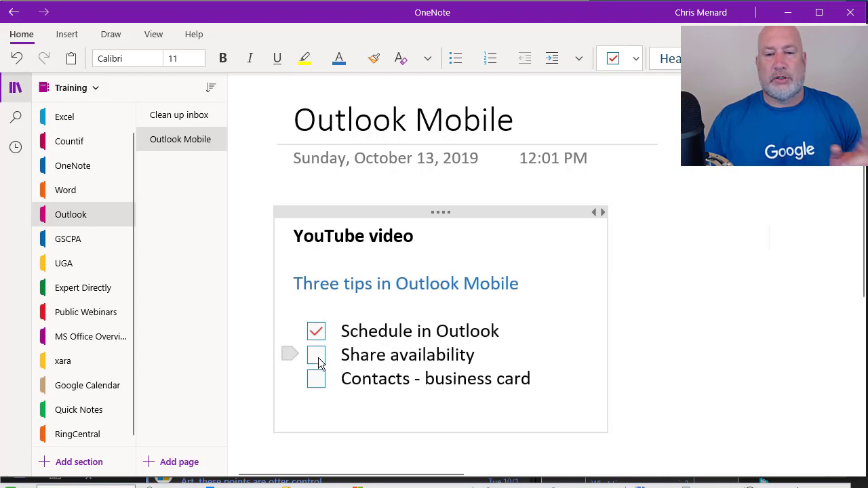
click(320, 363)
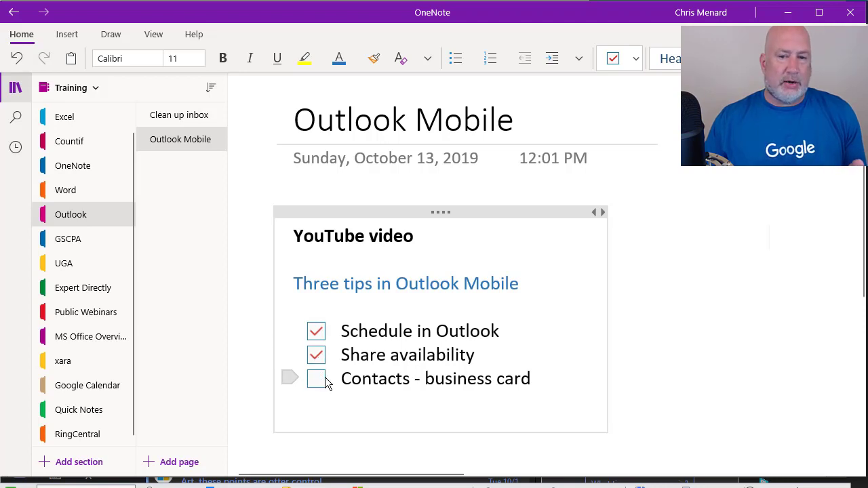
Minimize OneNote and the message pop-out, then bring the mirrored Android phone to the front
click(788, 15)
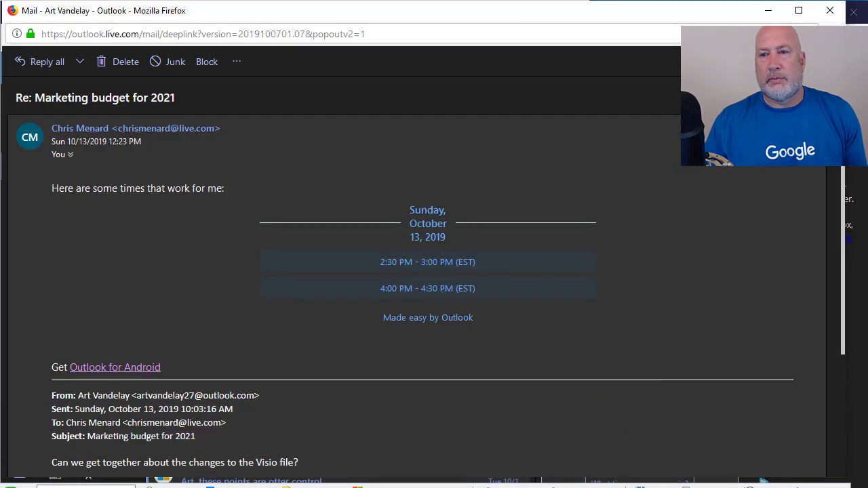
click(771, 11)
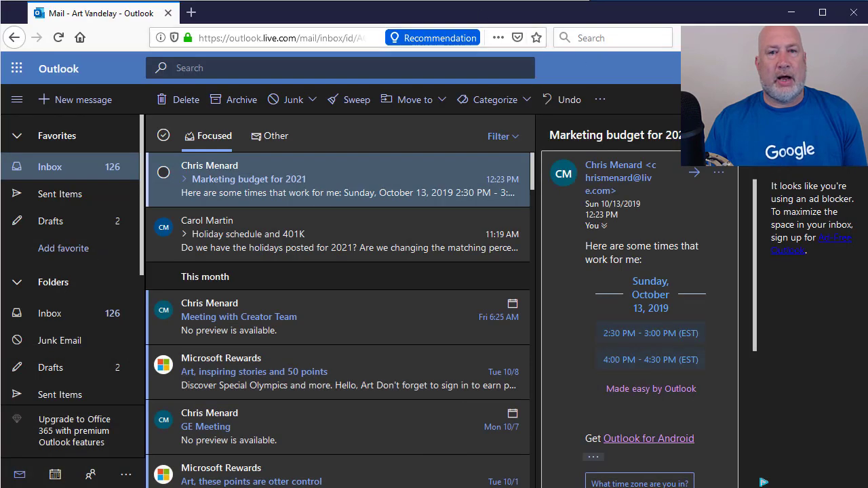
key(alt+Tab)
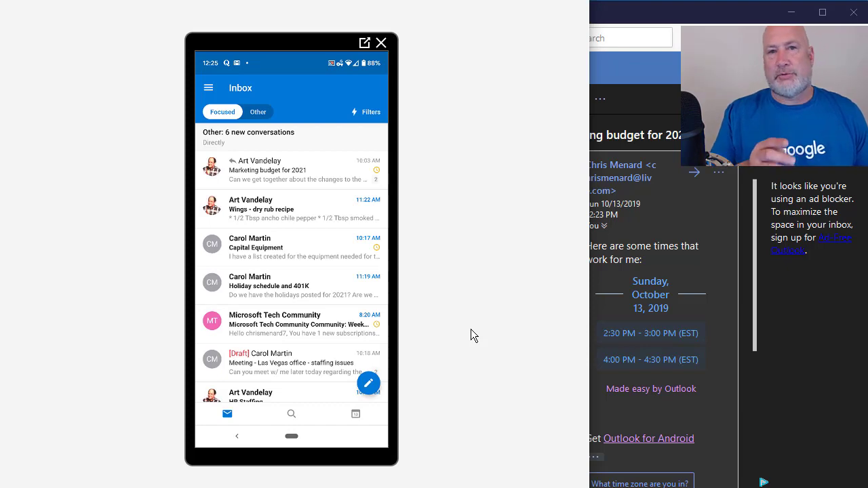
Tick 'Contacts - business card' in the OneNote checklist, then return to the phone mirror
key(alt+Tab)
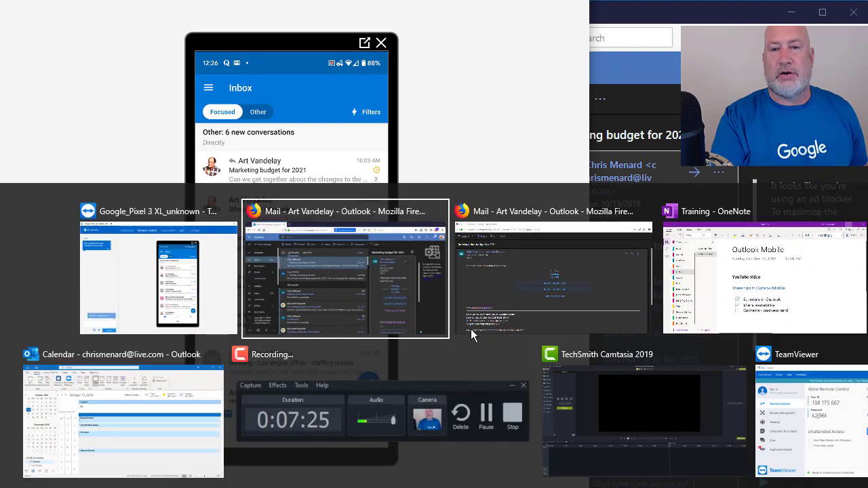
key(alt+Tab)
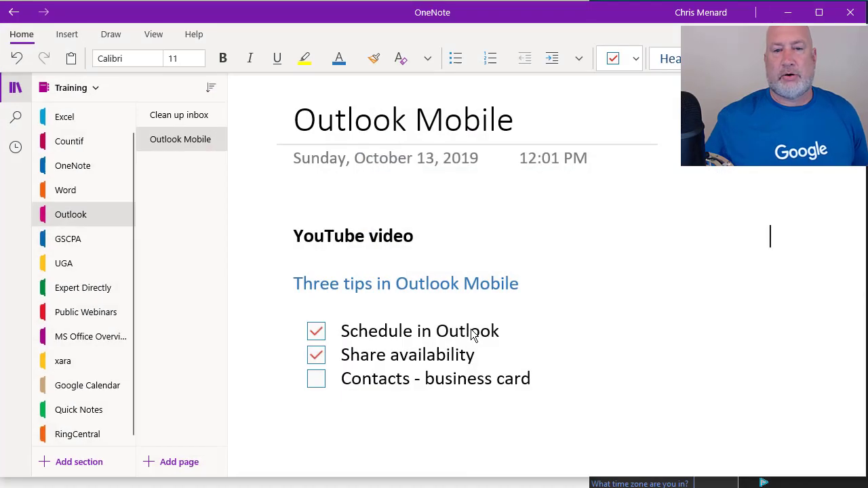
click(314, 384)
click(542, 377)
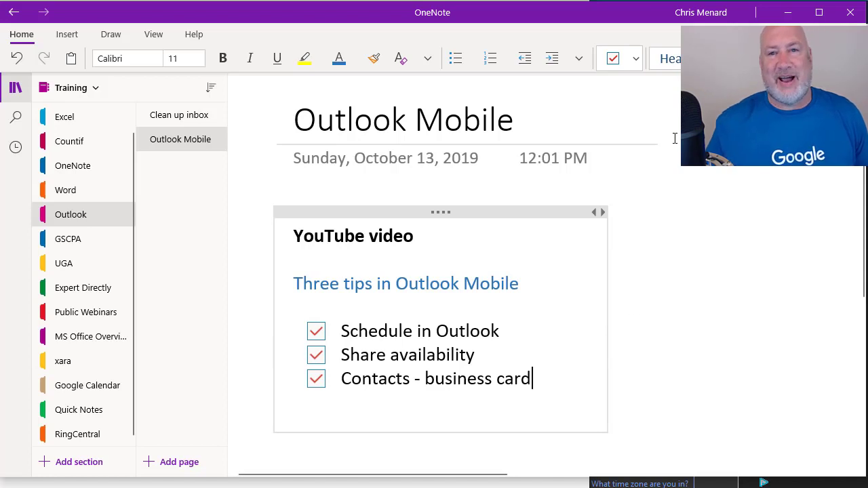
key(alt+Tab)
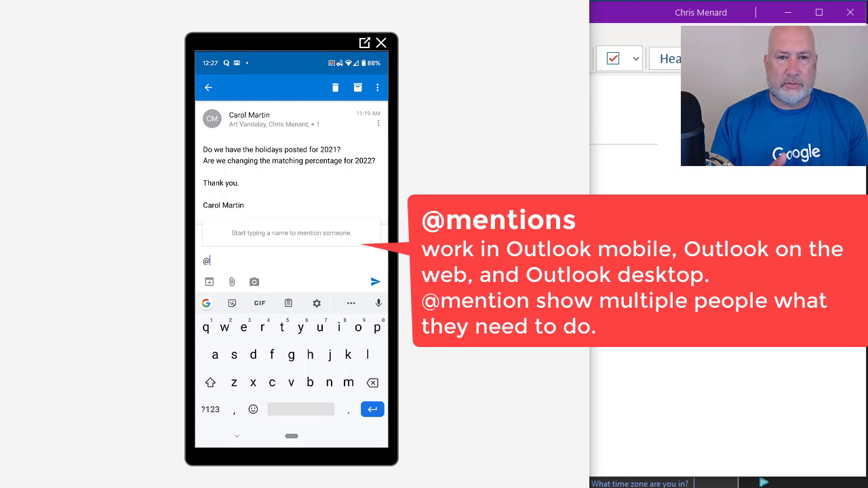
text(Art Vandelay)
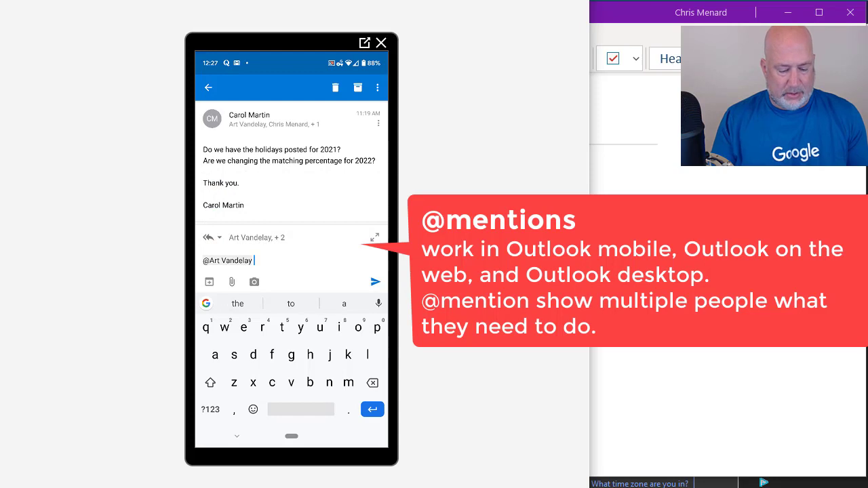
key(Return)
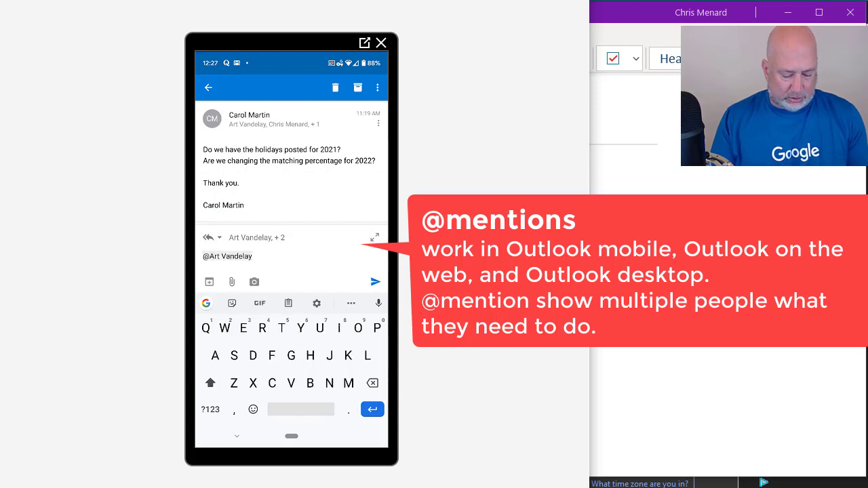
click(253, 258)
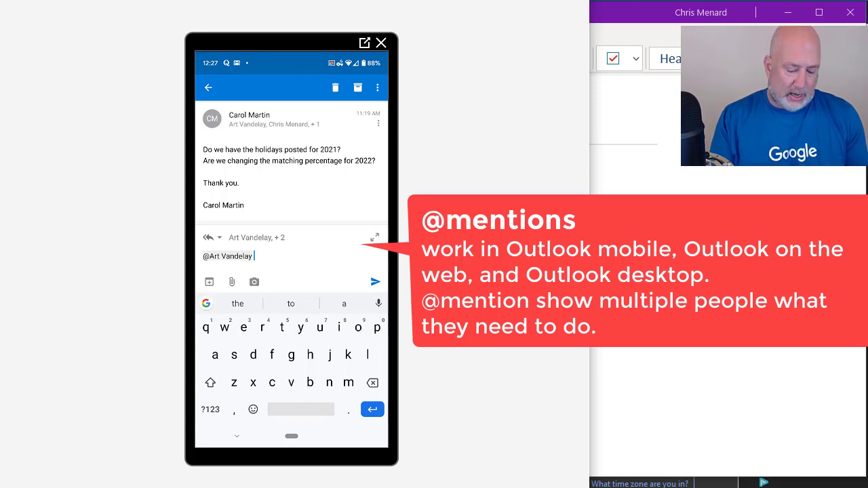
key(Return)
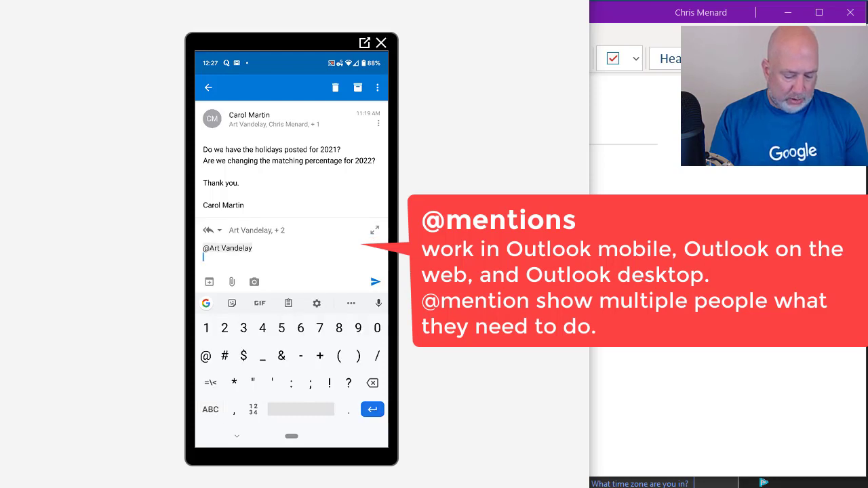
text(@)
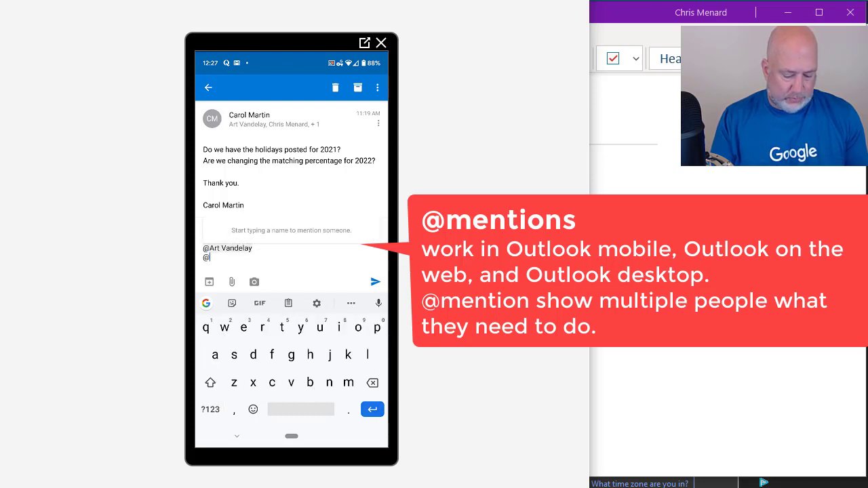
text(chr)
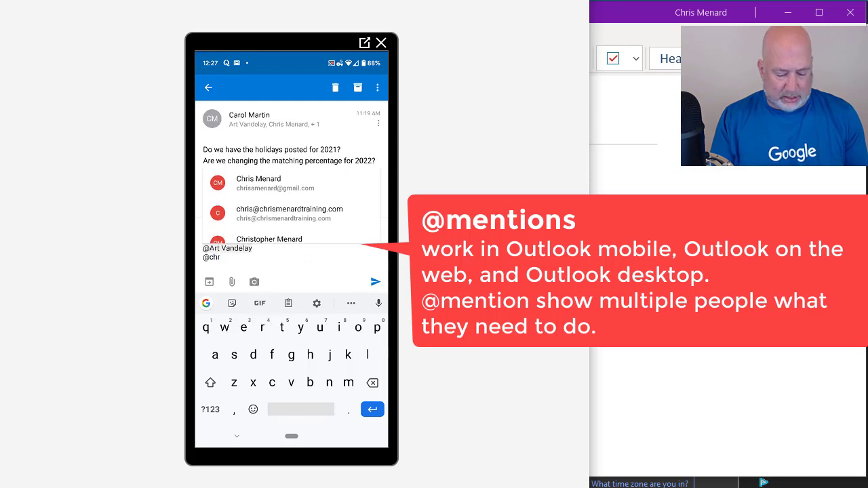
click(259, 182)
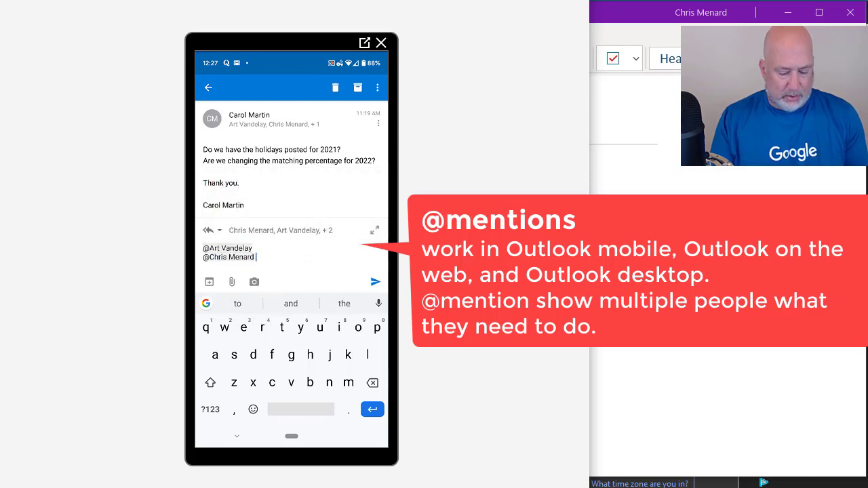
text(hh)
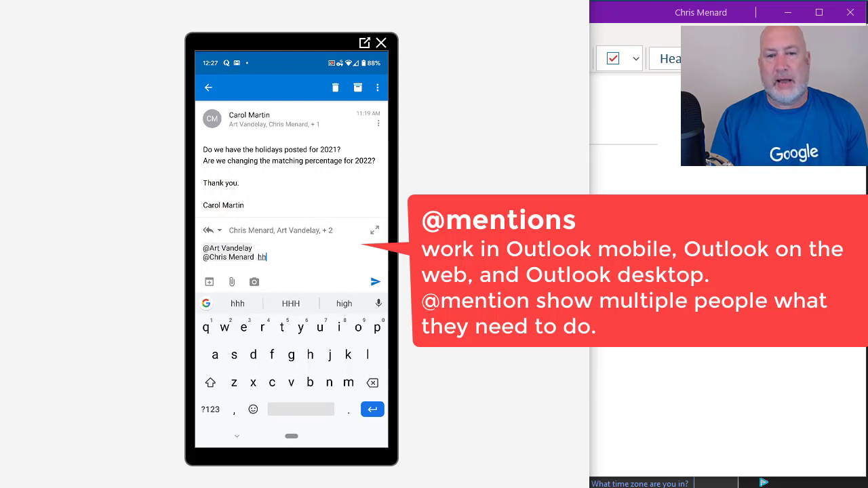
text(hhhhhh)
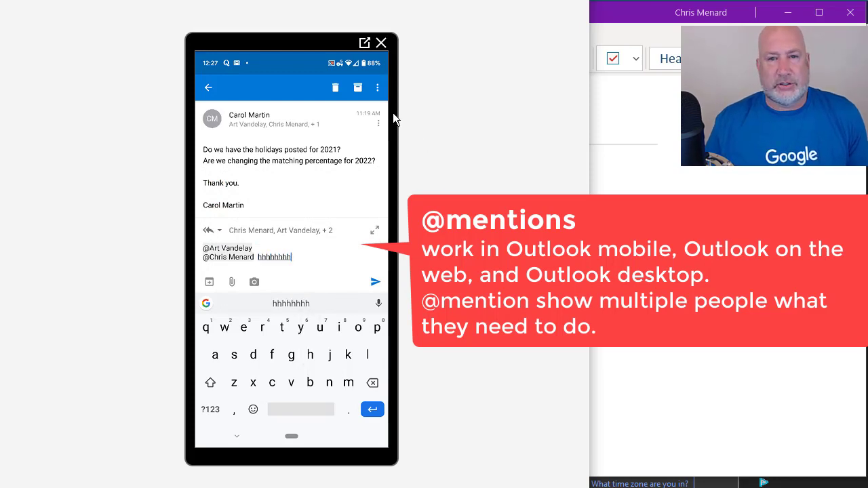
key(ctrl+Return)
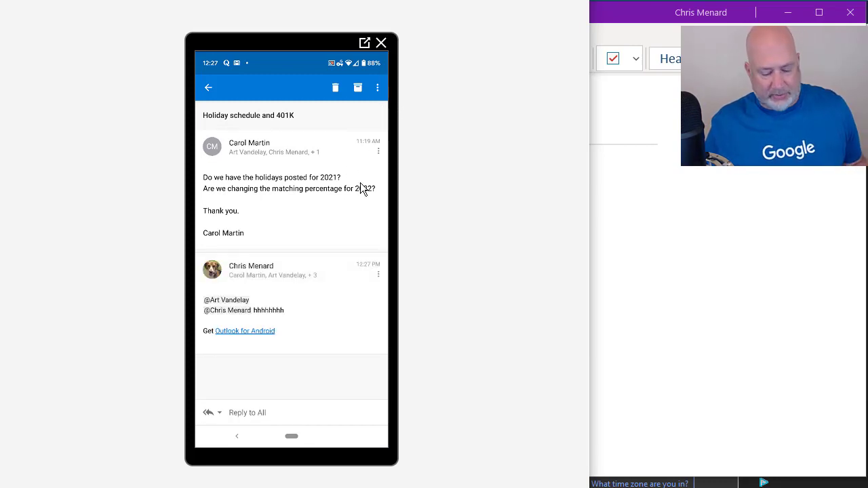
Open the 'Holiday schedule and 401K' reply in Firefox and view the mentioned person's contact card
key(alt+Tab)
key(alt+Tab)
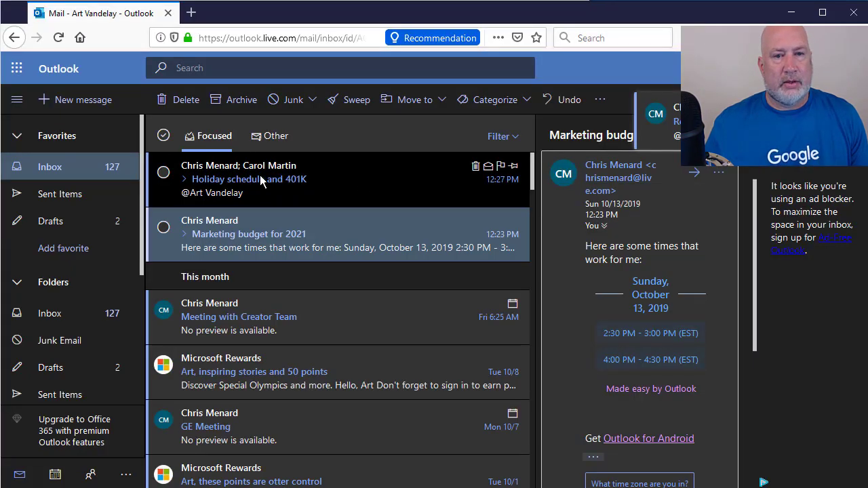
click(260, 175)
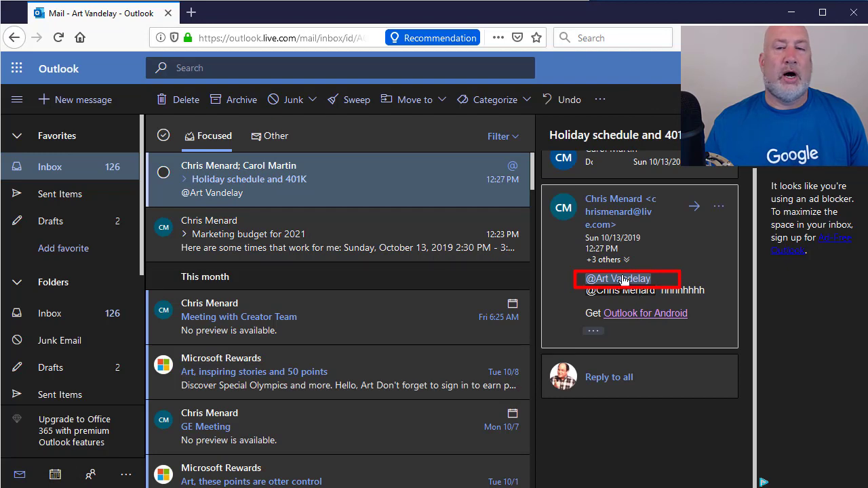
mouse_move(624, 290)
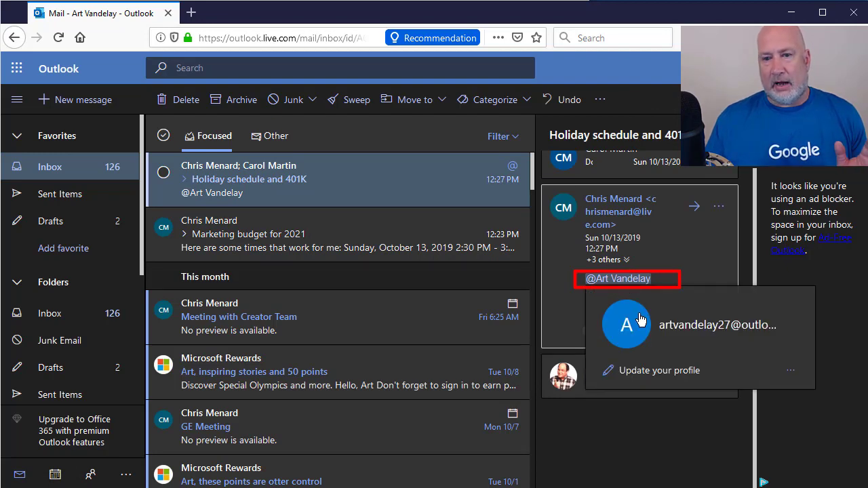
click(627, 325)
key(Escape)
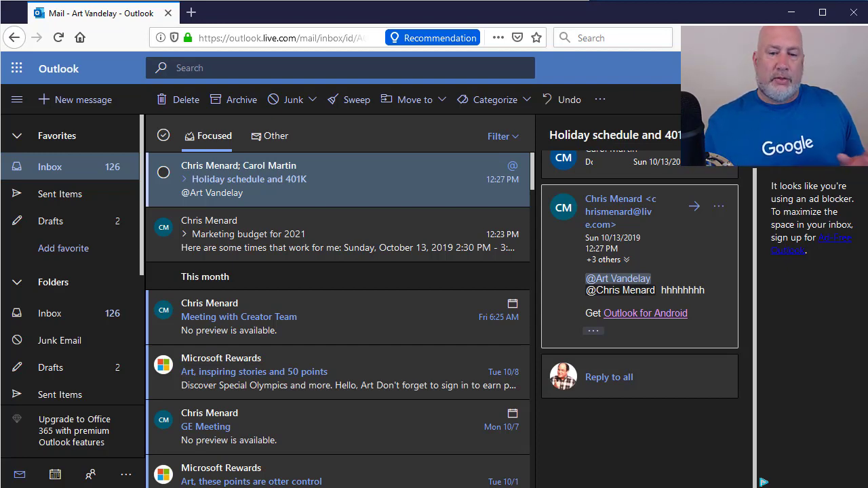
key(alt+Tab)
key(Tab)
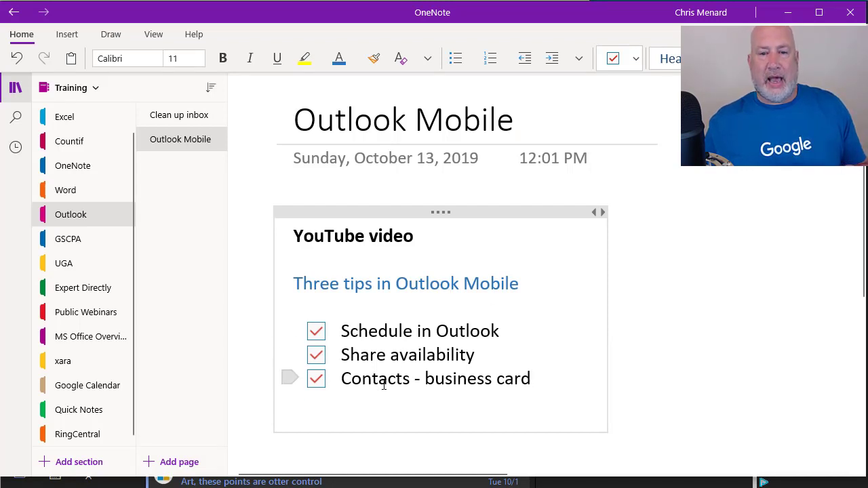
key(Return)
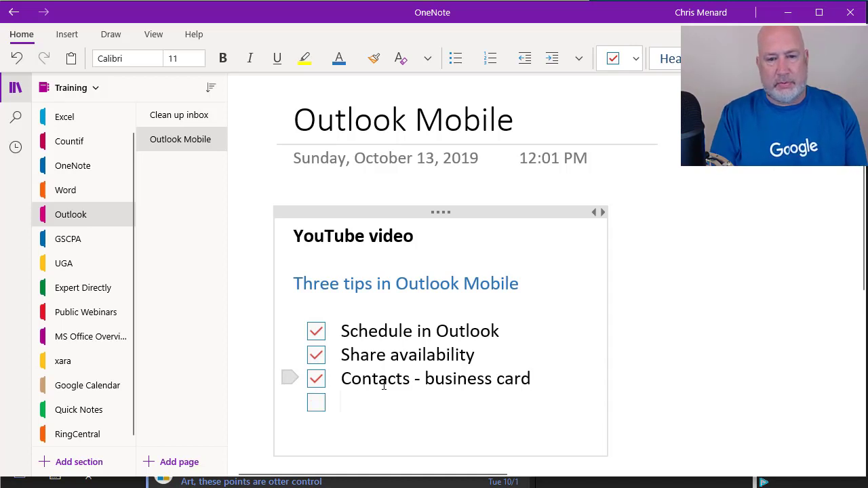
text(@mentions)
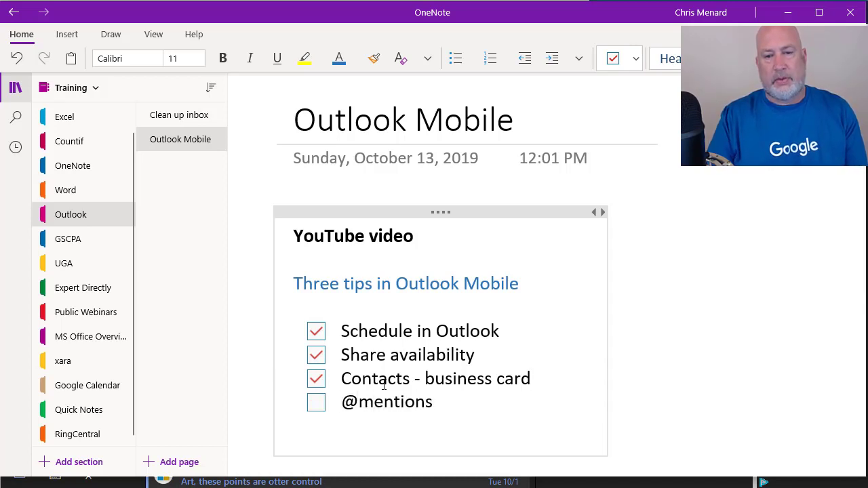